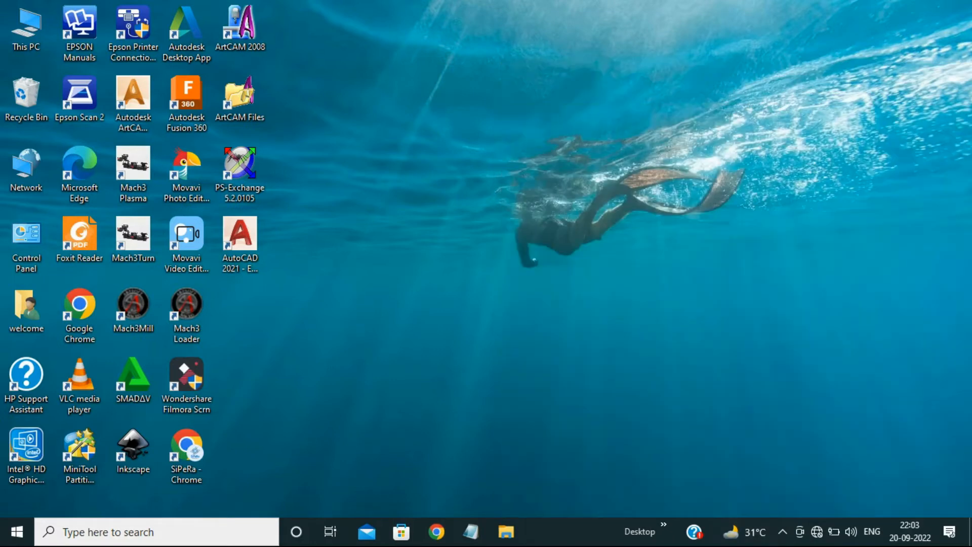
- Launch Autodesk ArtCAM and open the image pexels-pixabay-458768 from the Saved Pictures folder
left_click(472, 175)
double_click(133, 96)
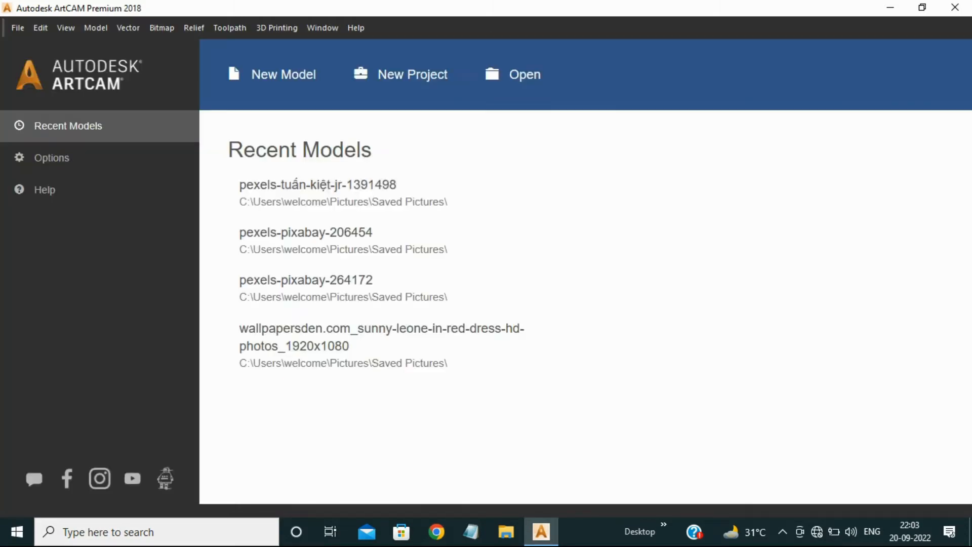
left_click(513, 74)
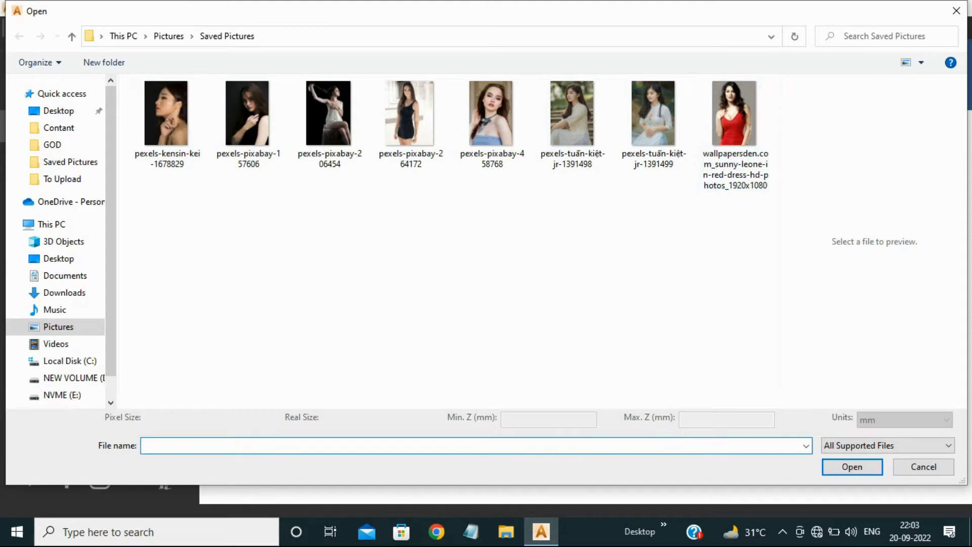
double_click(492, 125)
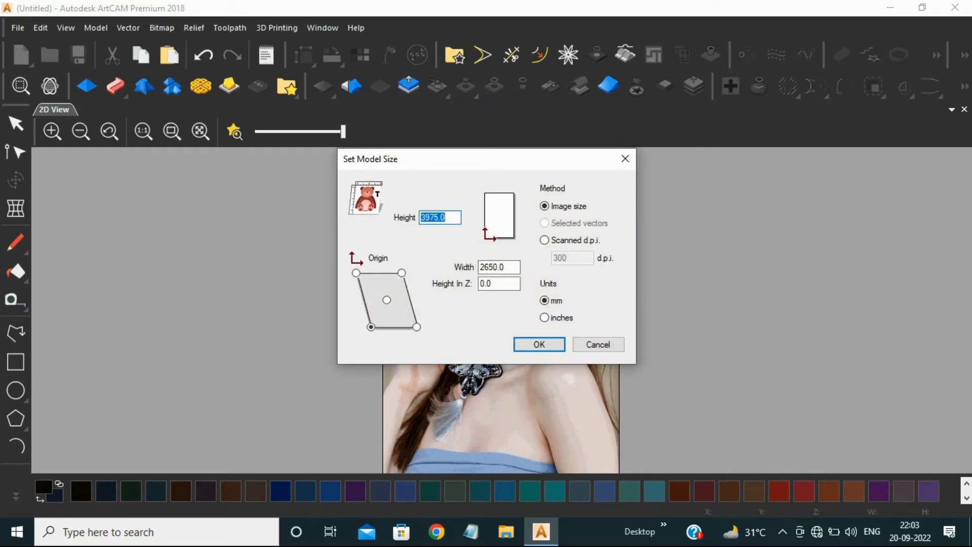
- Set the model size to 600 mm height and 4 mm height in Z
type("600")
double_click(487, 284)
type("6")
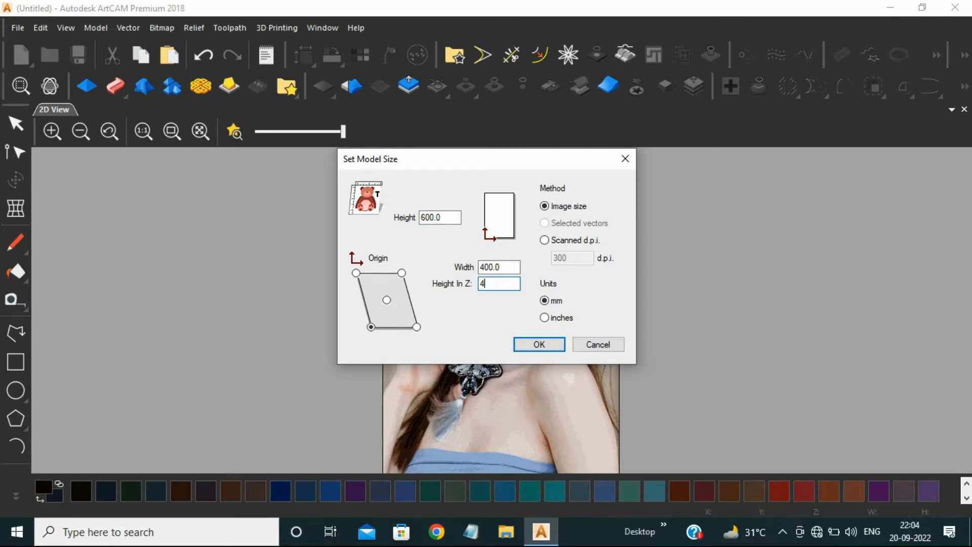
key("Return")
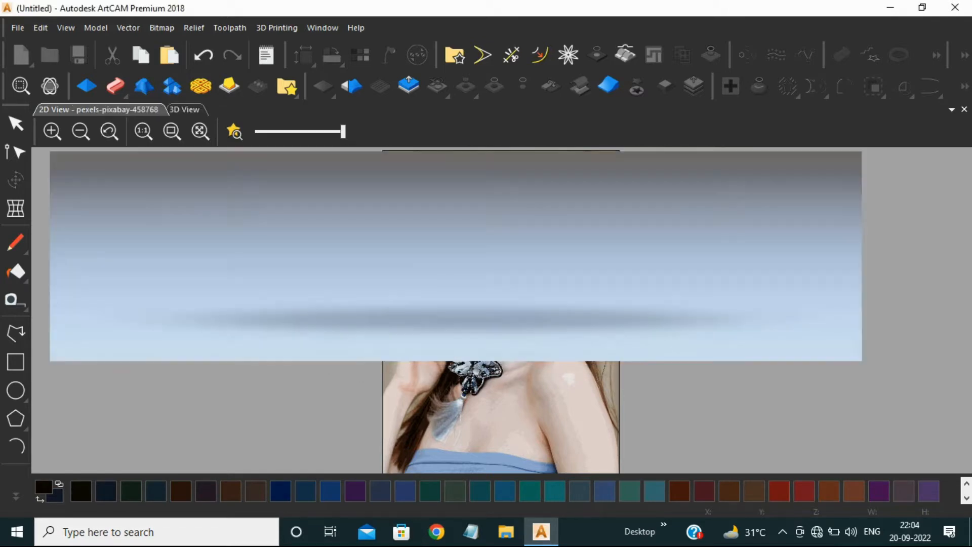
- Compare the 2D and 3D views and display the relief with shaded material in 3D
scroll(568, 242, "up", 3)
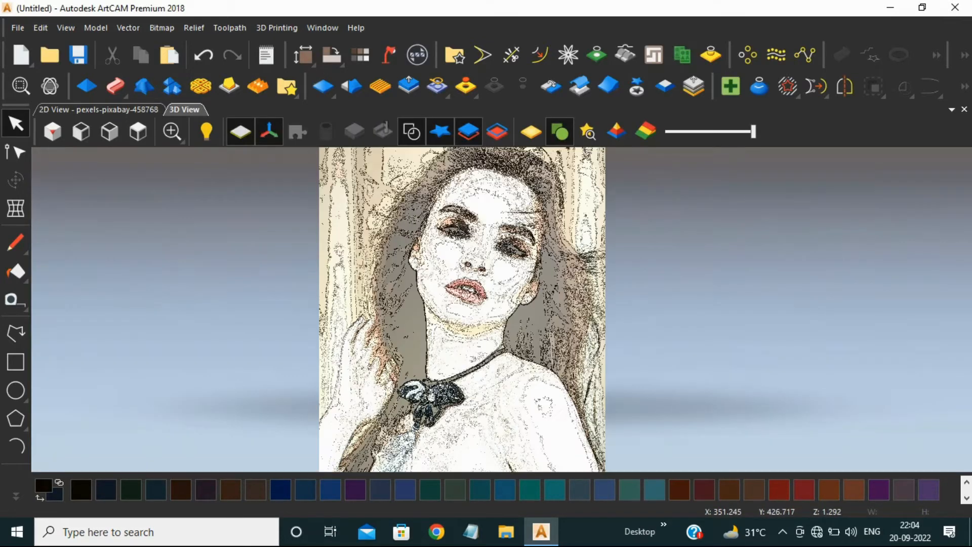
left_click(142, 110)
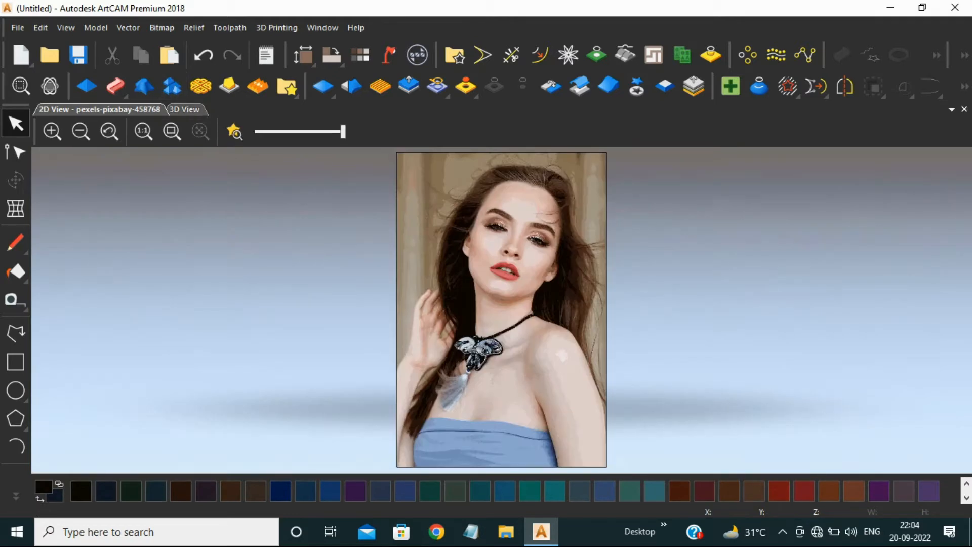
left_click(185, 110)
left_click(531, 131)
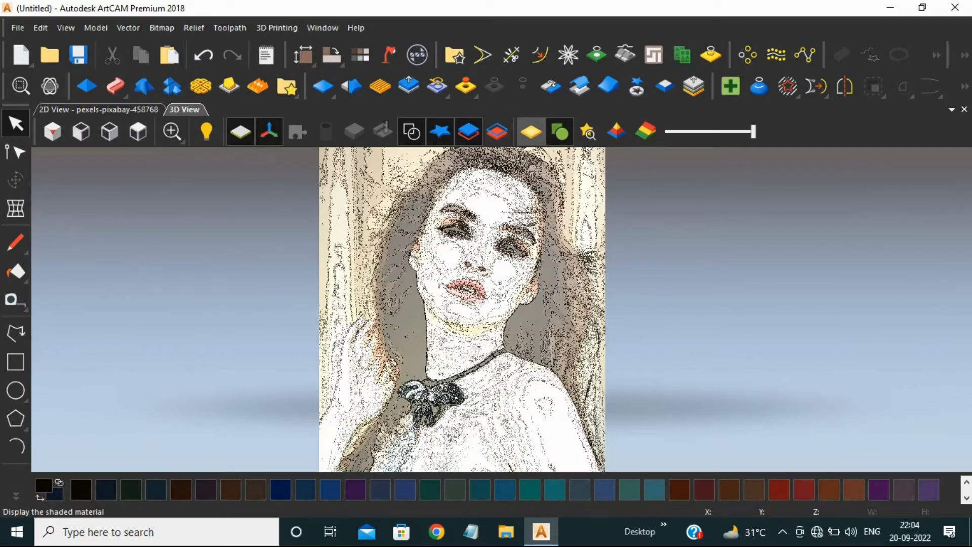
scroll(501, 309, "down", 4)
scroll(528, 333, "up", 2)
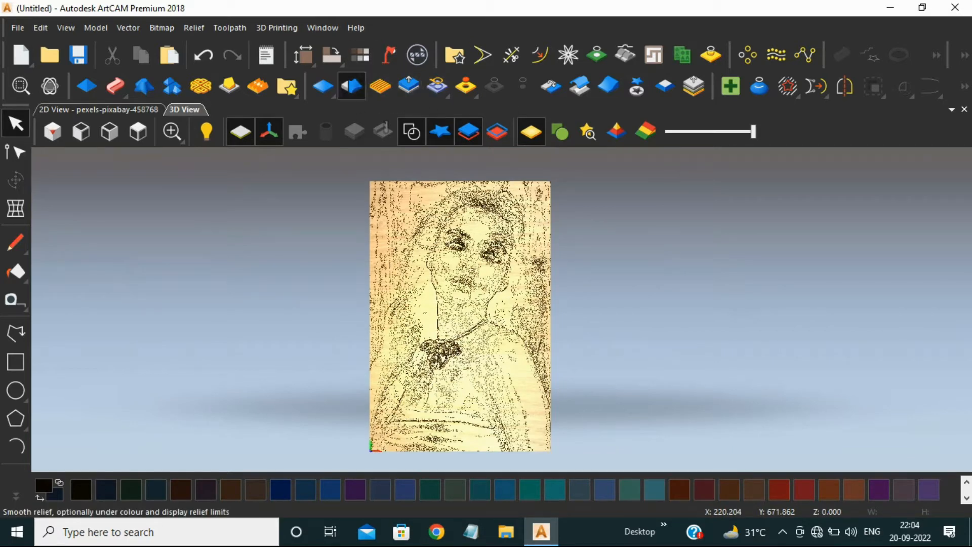
- Start Smooth Relief on the whole layer and preview smoothing strengths of 55% and 35%
left_click(352, 86)
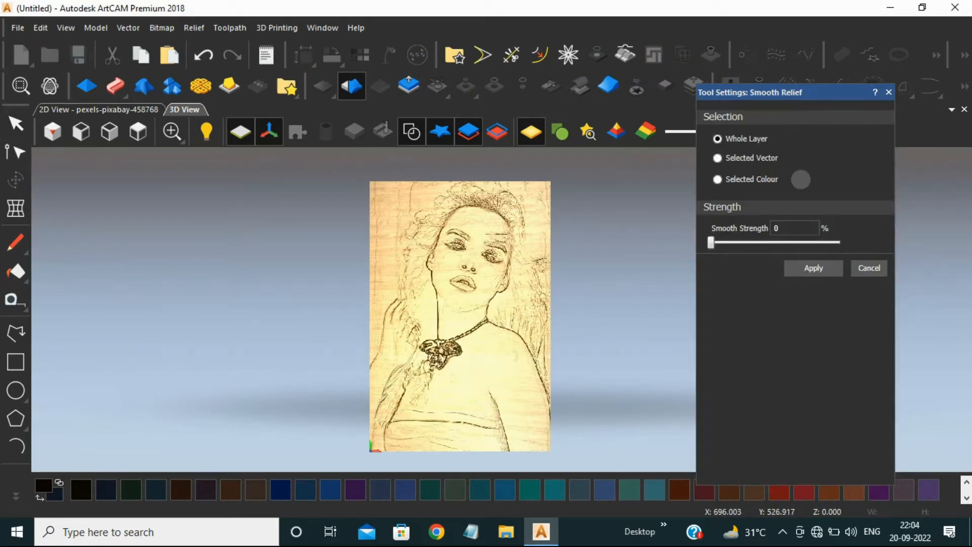
left_click_drag(712, 243, 781, 243)
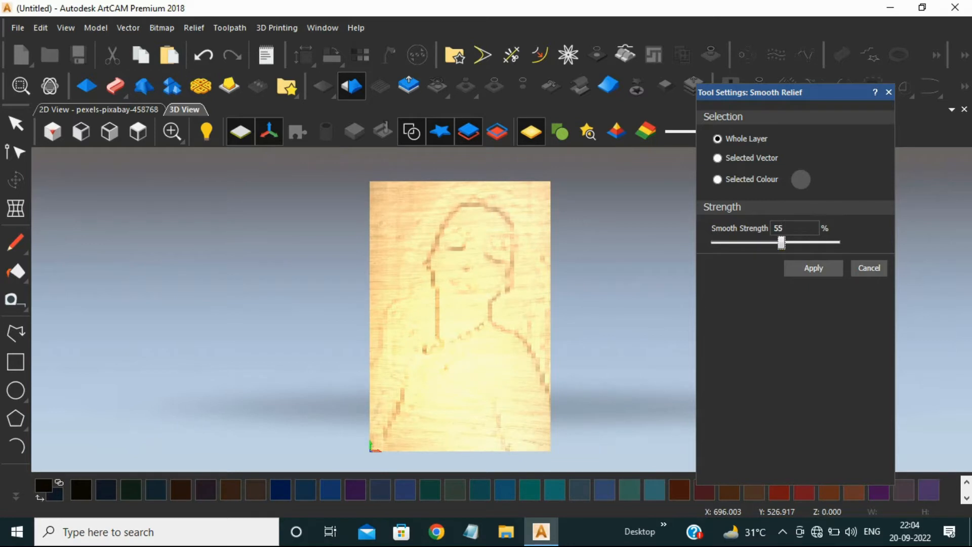
scroll(482, 238, "up", 3)
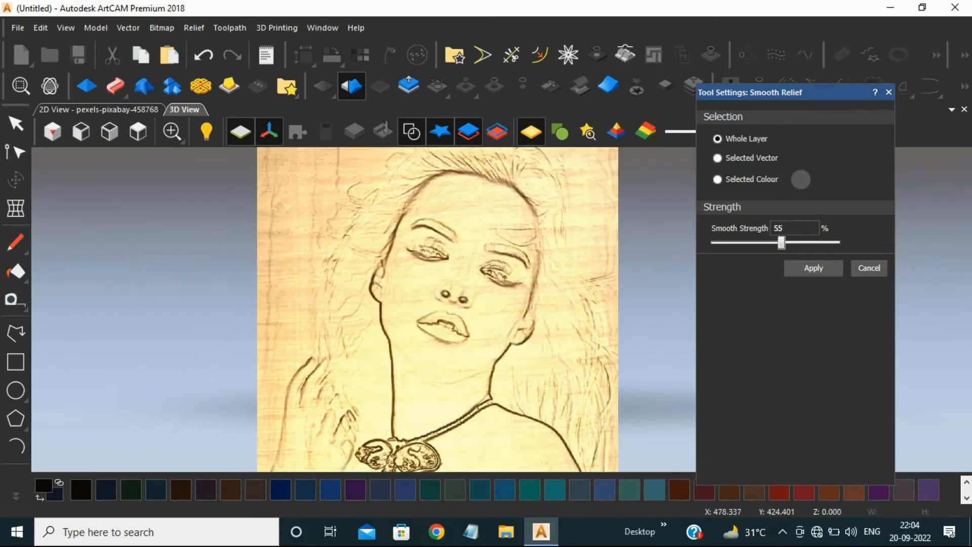
left_click_drag(782, 243, 756, 243)
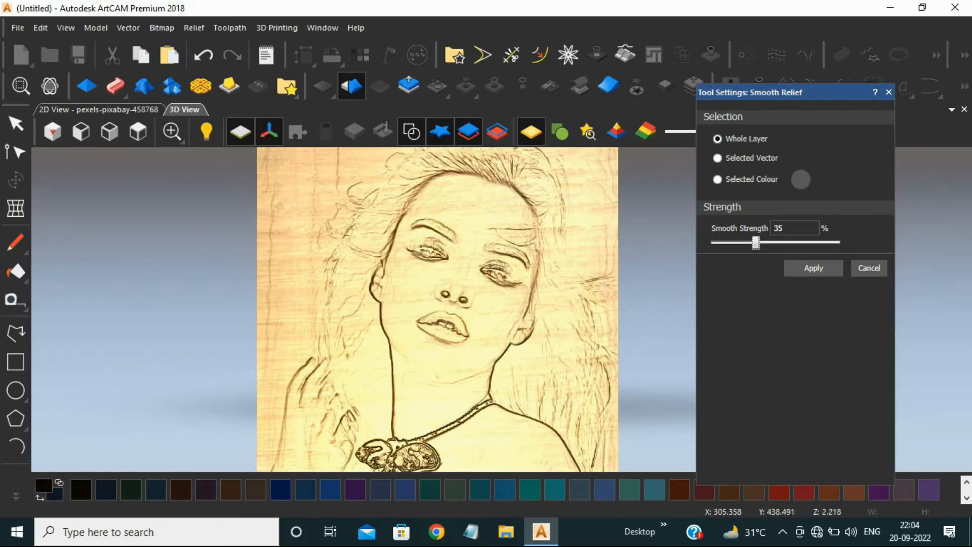
scroll(503, 307, "down", 5)
scroll(505, 369, "up", 4)
scroll(446, 309, "down", 3)
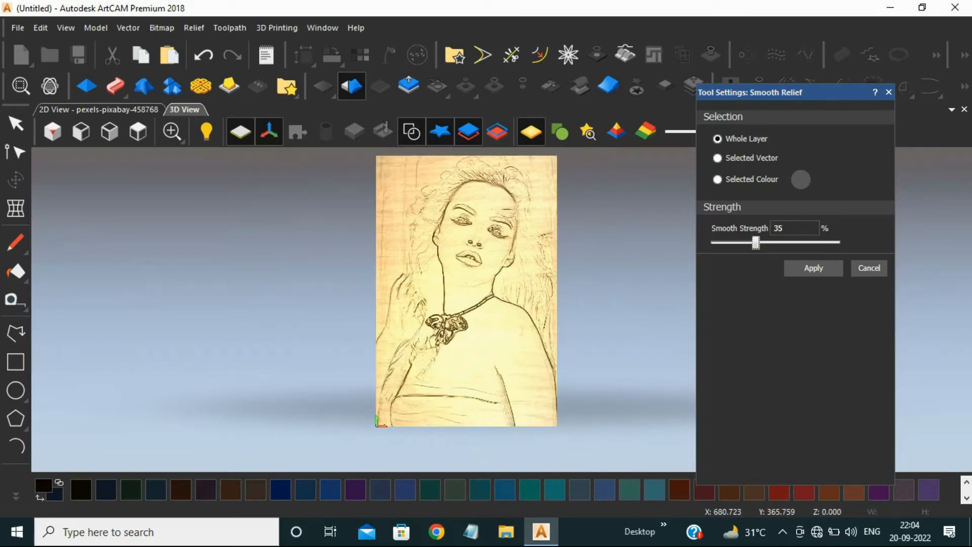
- Compare smoothing strengths of 32% and 12%, and smooth the whole layer at 32%
left_click_drag(756, 243, 753, 244)
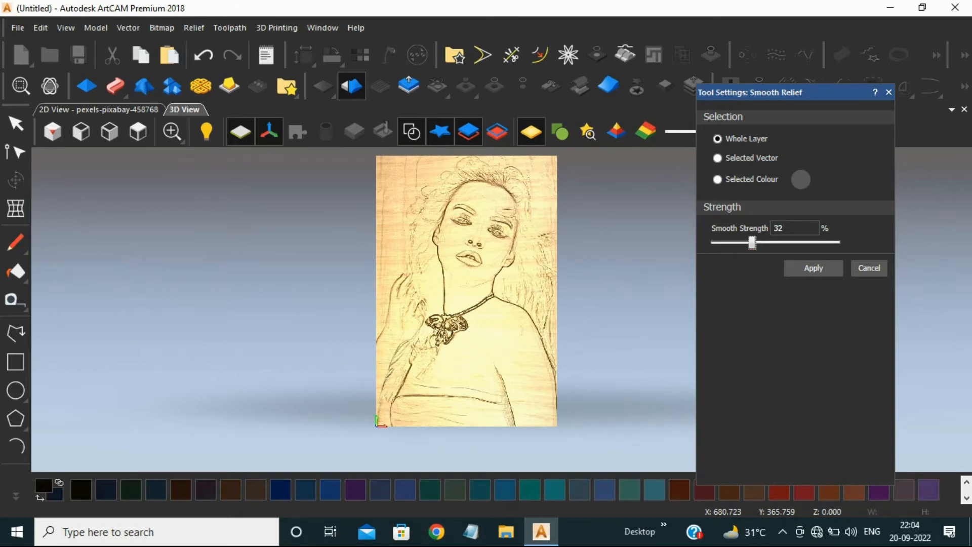
left_click_drag(752, 243, 727, 243)
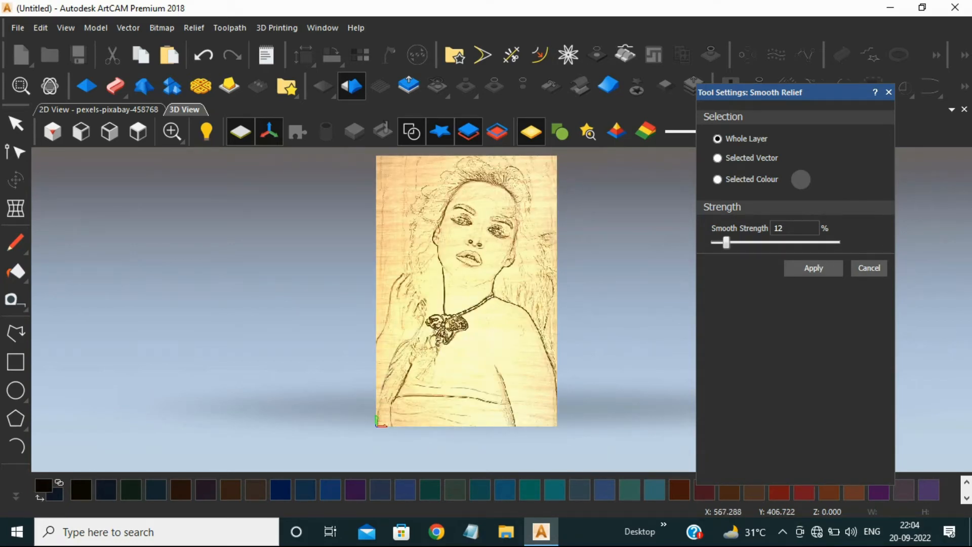
scroll(535, 192, "up", 4)
left_click_drag(727, 243, 752, 243)
scroll(404, 337, "down", 7)
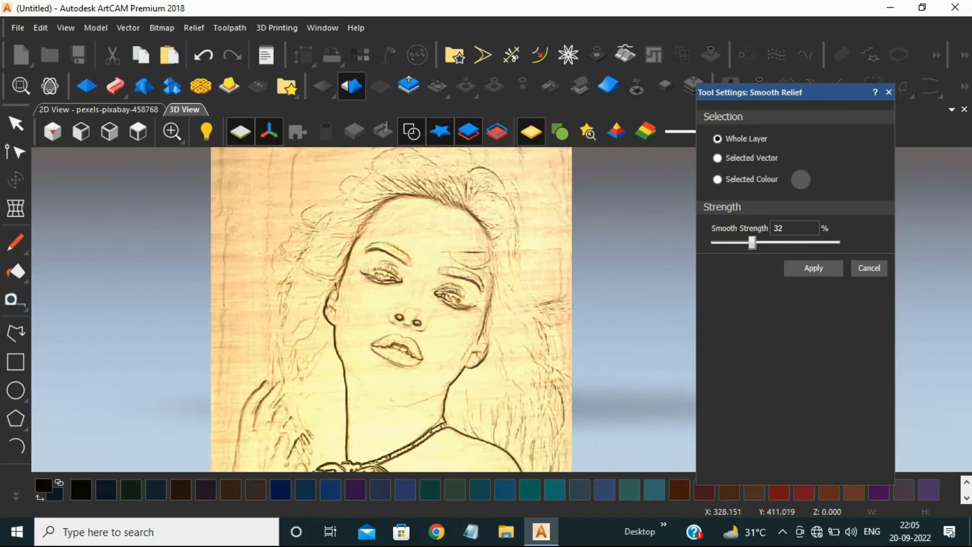
scroll(514, 383, "up", 3)
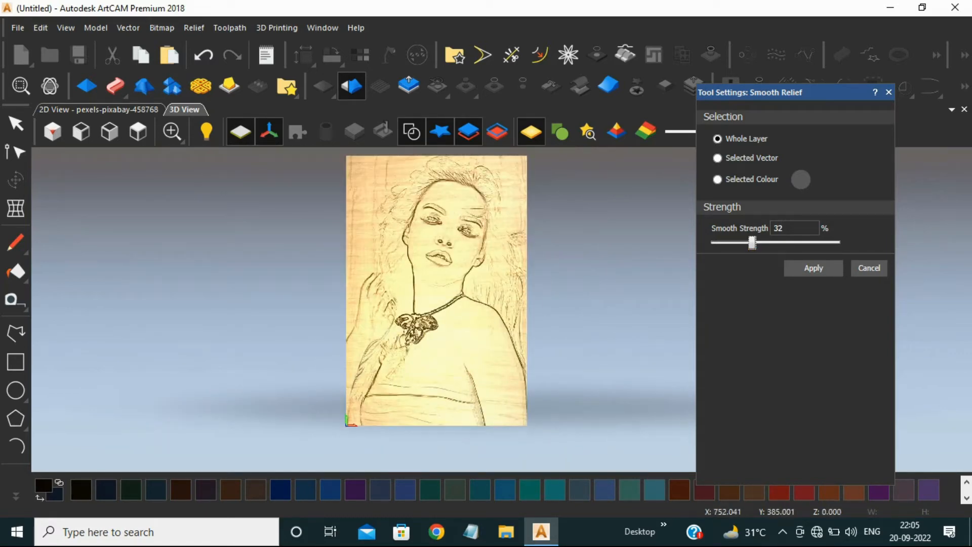
left_click(813, 268)
- Examine the smoothed relief's facial details up close and at an angle, close Smooth Relief, and return to the view from above
scroll(453, 213, "up", 4)
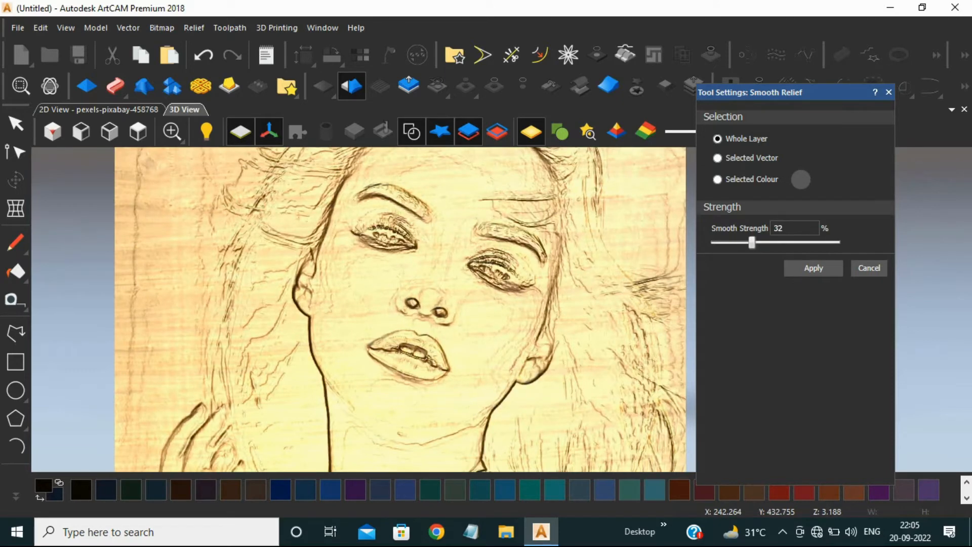
scroll(398, 253, "up", 3)
scroll(398, 254, "down", 4)
left_click_drag(398, 254, 410, 329)
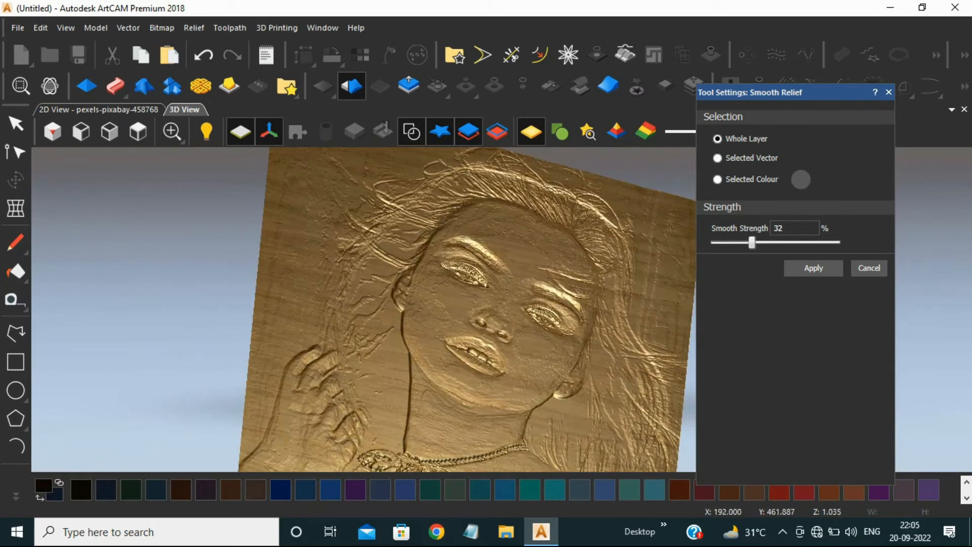
scroll(501, 308, "down", 2)
key("Escape")
scroll(502, 309, "down", 3)
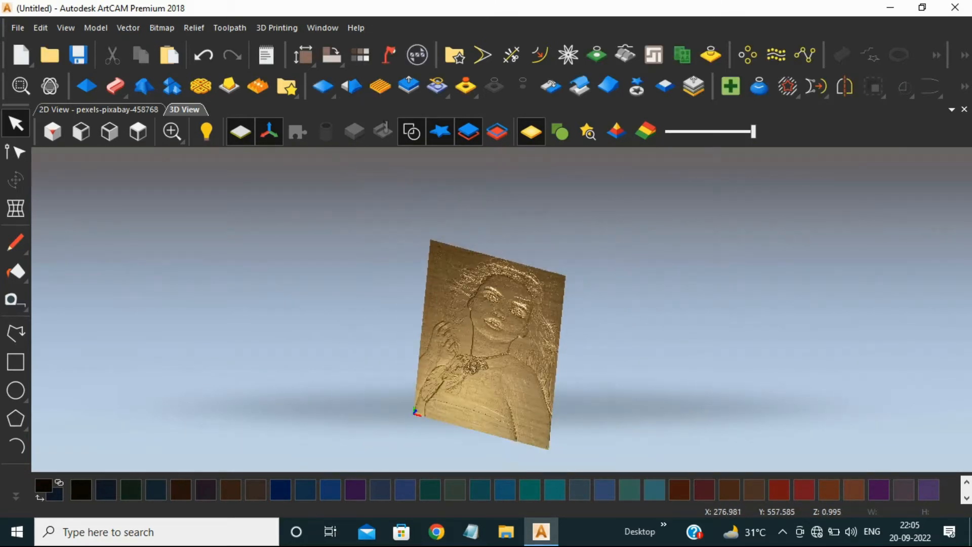
left_click(138, 131)
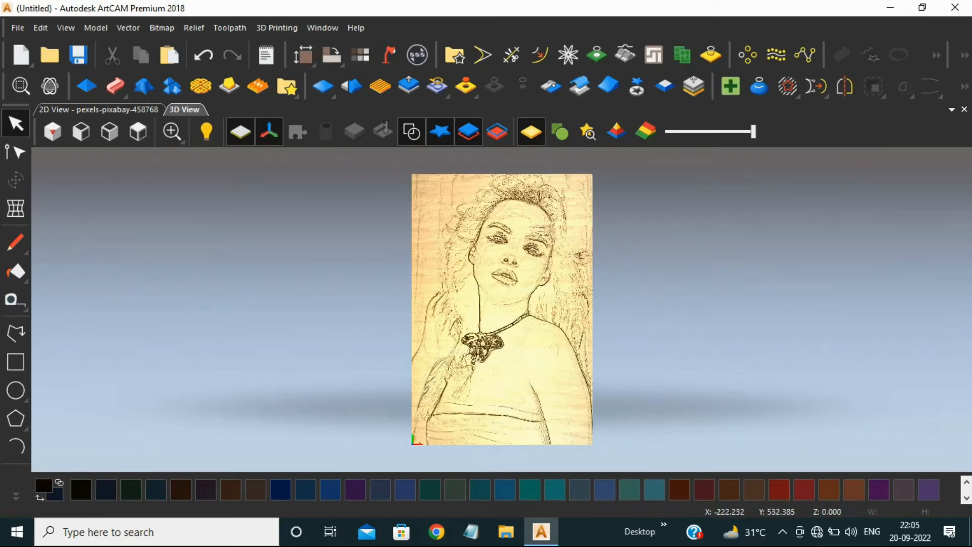
scroll(681, 314, "up", 2)
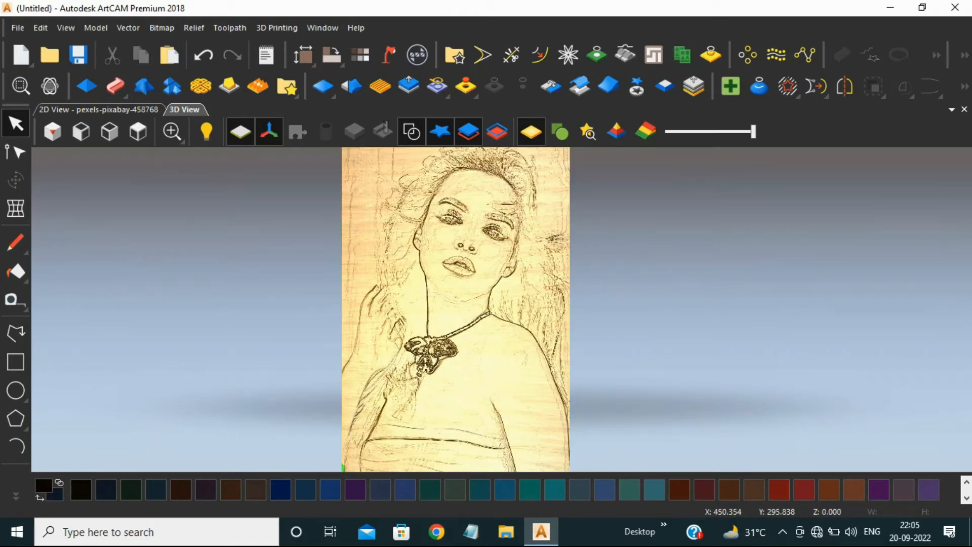
scroll(467, 231, "down", 1)
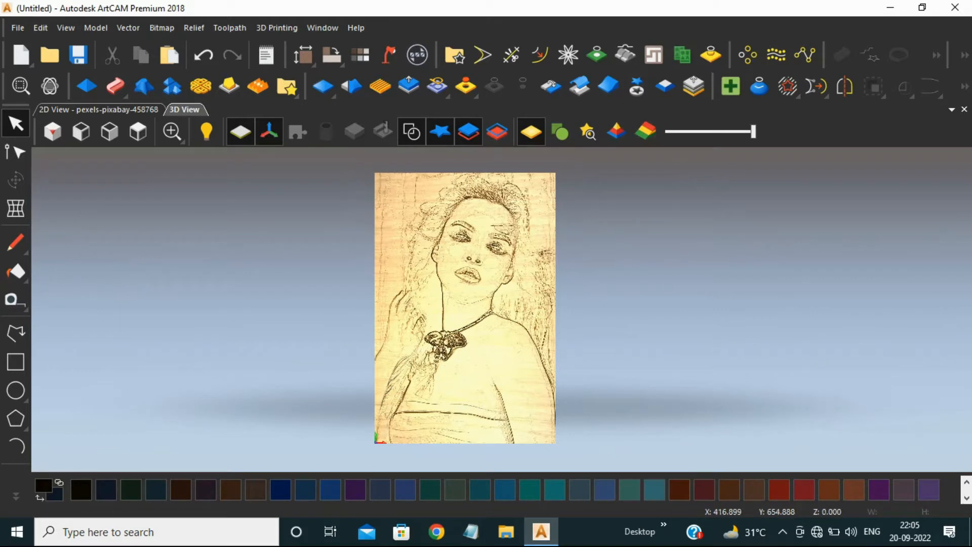
- Show the project tree, undock it clear of the relief, and bring up the 3D toolpath operations
right_click(694, 97)
left_click(733, 317)
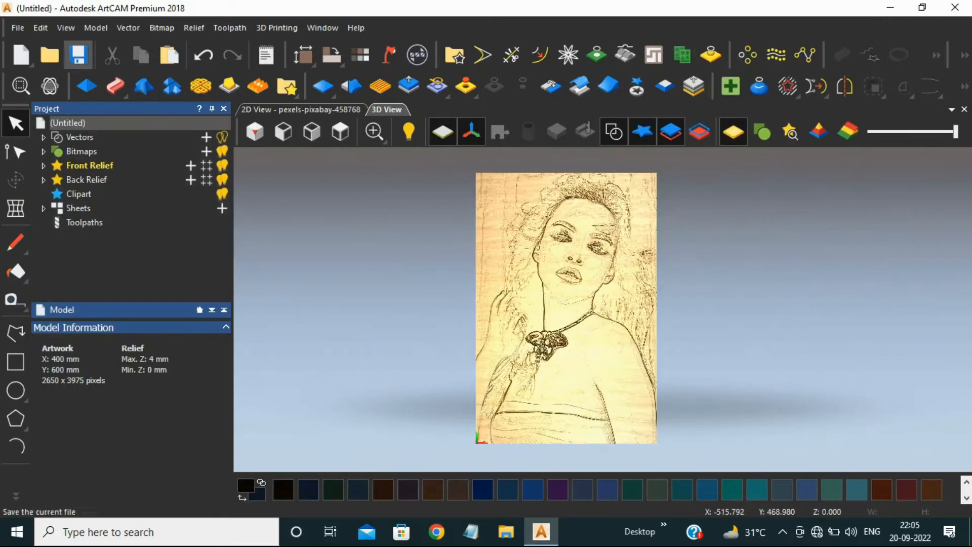
left_click_drag(116, 108, 804, 106)
left_click(814, 221)
scroll(778, 491, "down", 3)
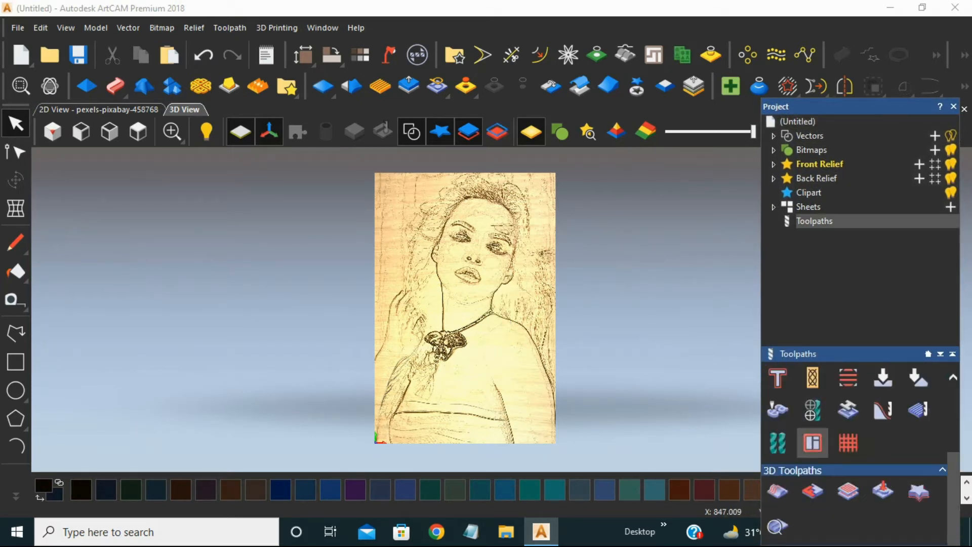
- Start a Machine Relief toolpath, choose the 8 mm Dia 3 mm Nose Tapper Bit for finishing, and review its cutting parameters
left_click(778, 491)
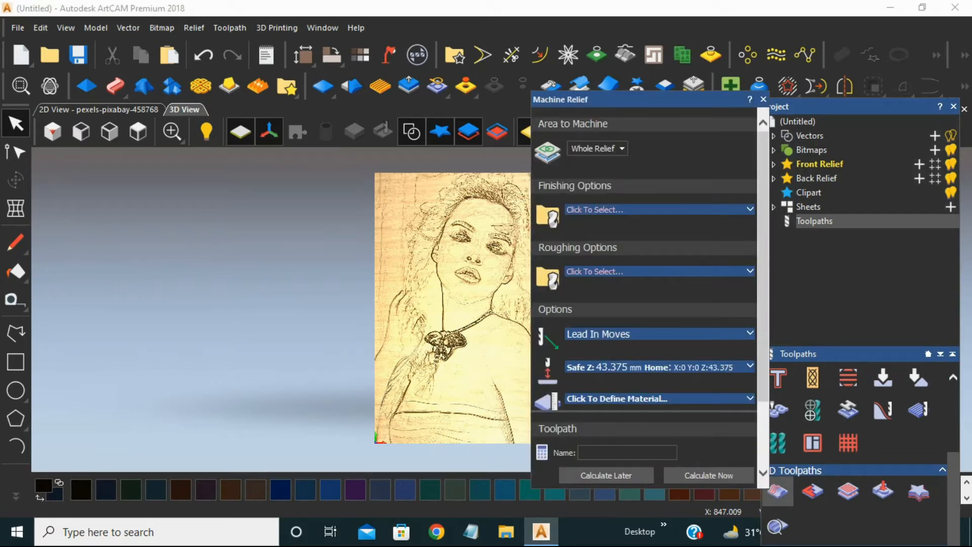
left_click(548, 215)
scroll(369, 264, "down", 10)
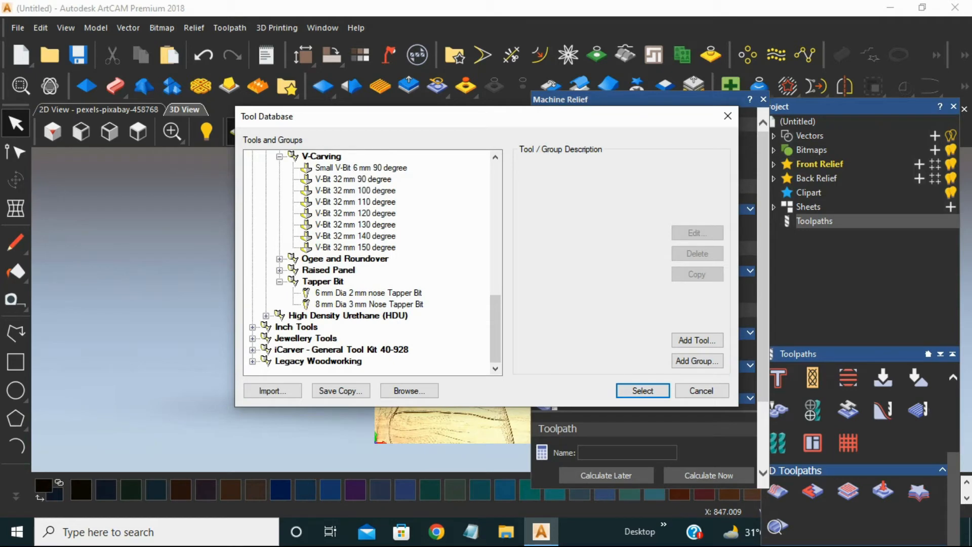
left_click(369, 304)
left_click(643, 390)
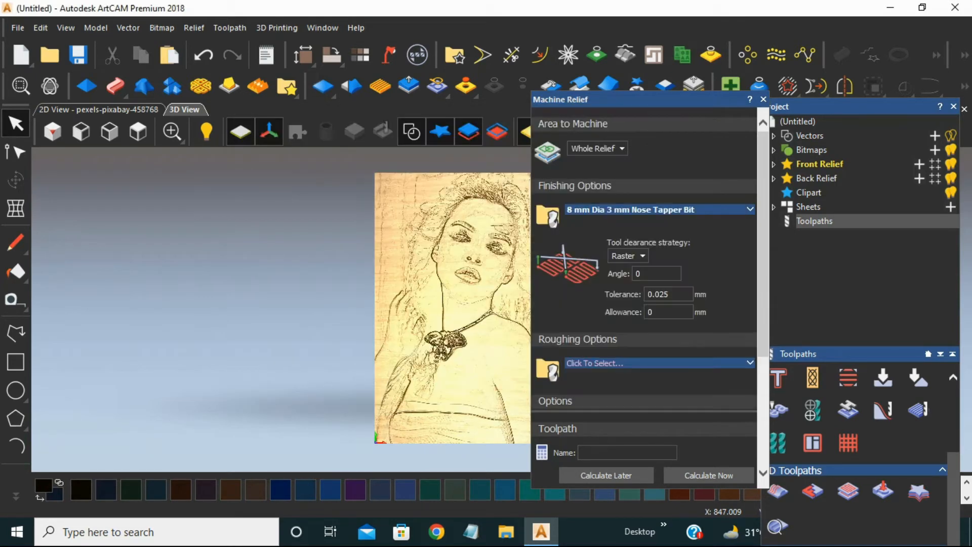
left_click(629, 210)
scroll(643, 258, "down", 6)
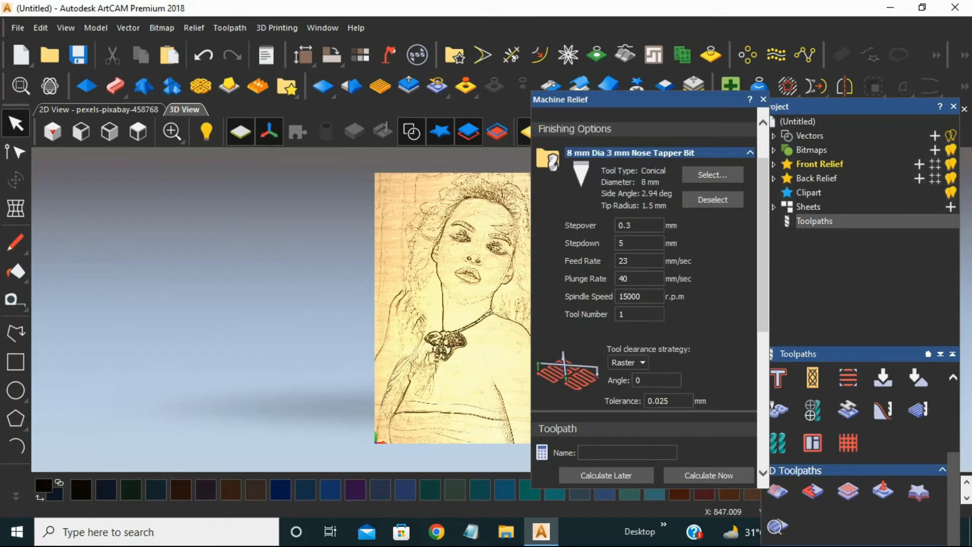
- Define a material thickness of 10 mm, calculate the Machine Relief toolpath, and close its settings
left_click(617, 311)
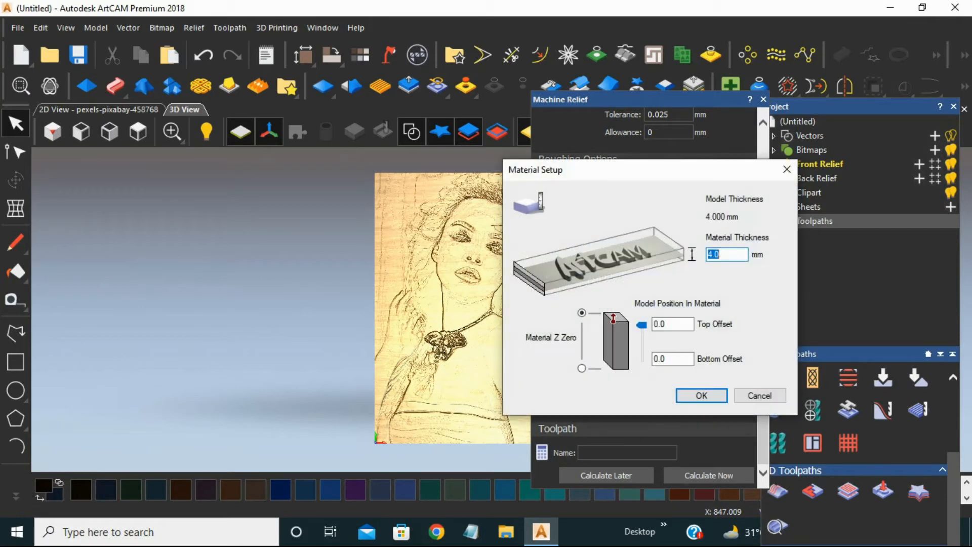
type("10")
key("Return")
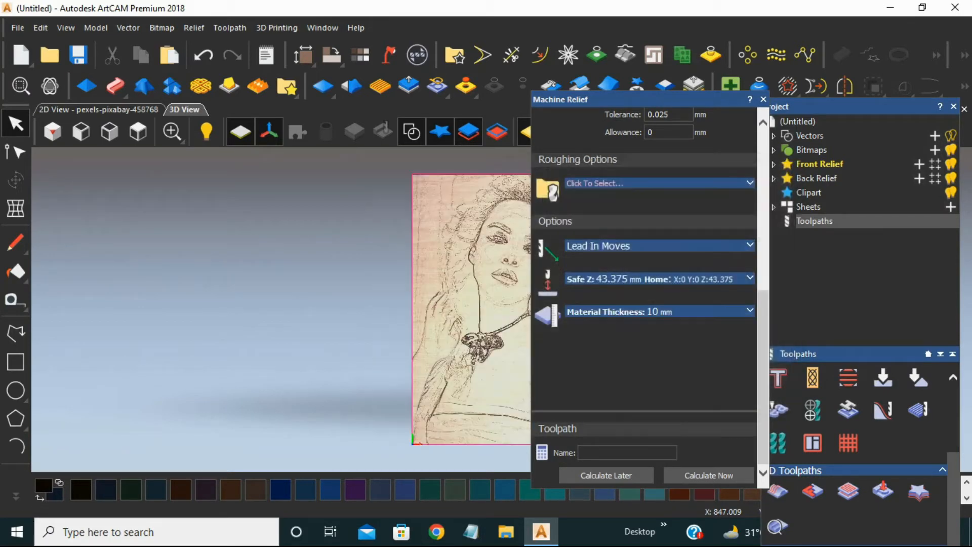
left_click(709, 475)
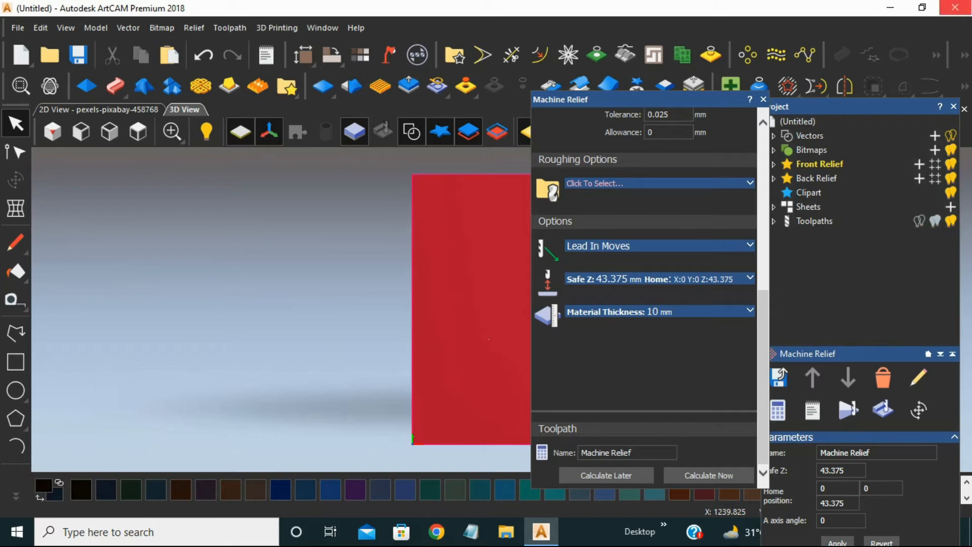
left_click(763, 99)
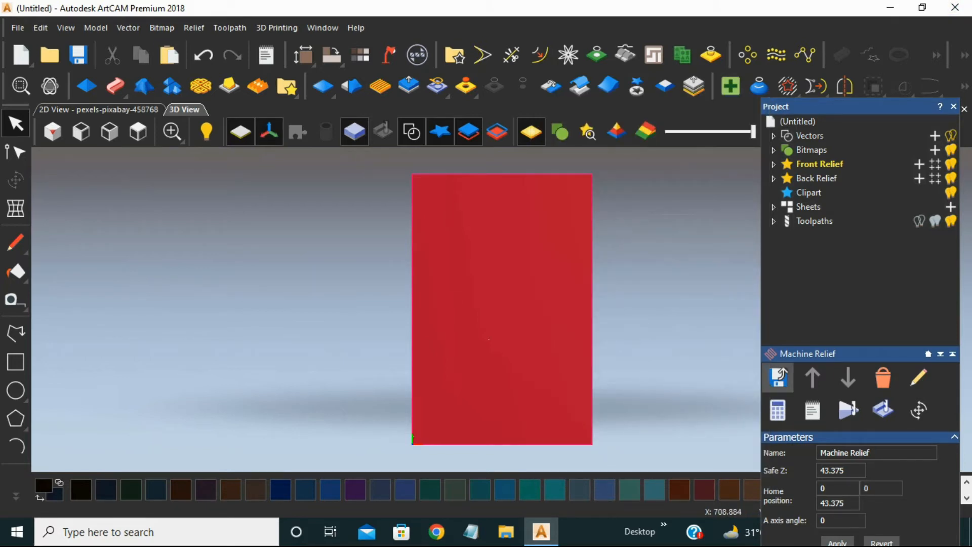
- Simulate the Machine Relief toolpath on the whole-model block at Standard resolution, running the simulation in fast mode
left_click(849, 409)
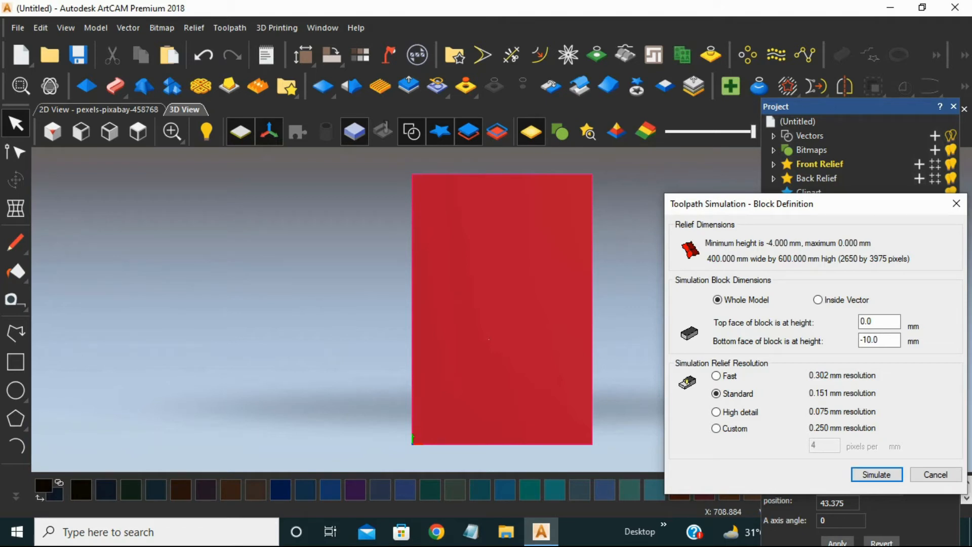
left_click(877, 475)
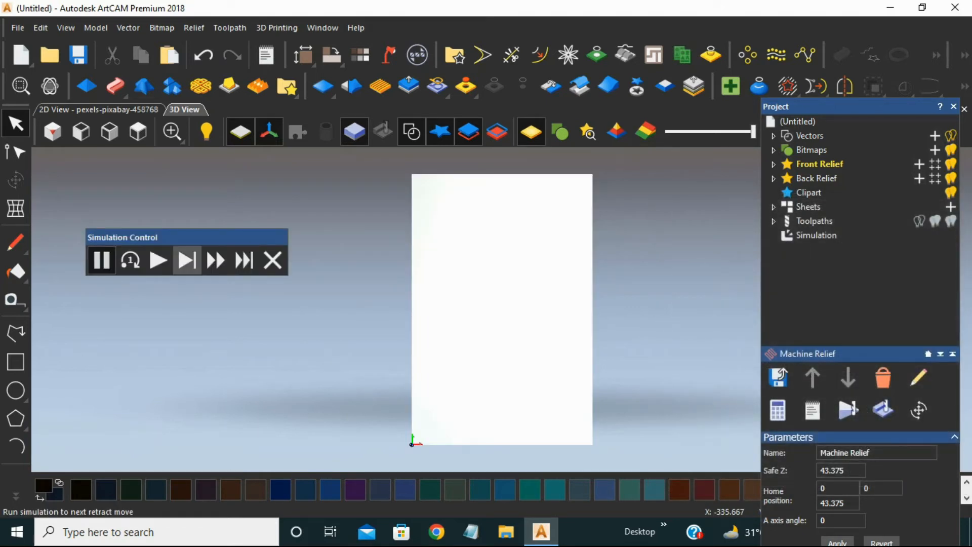
left_click(215, 260)
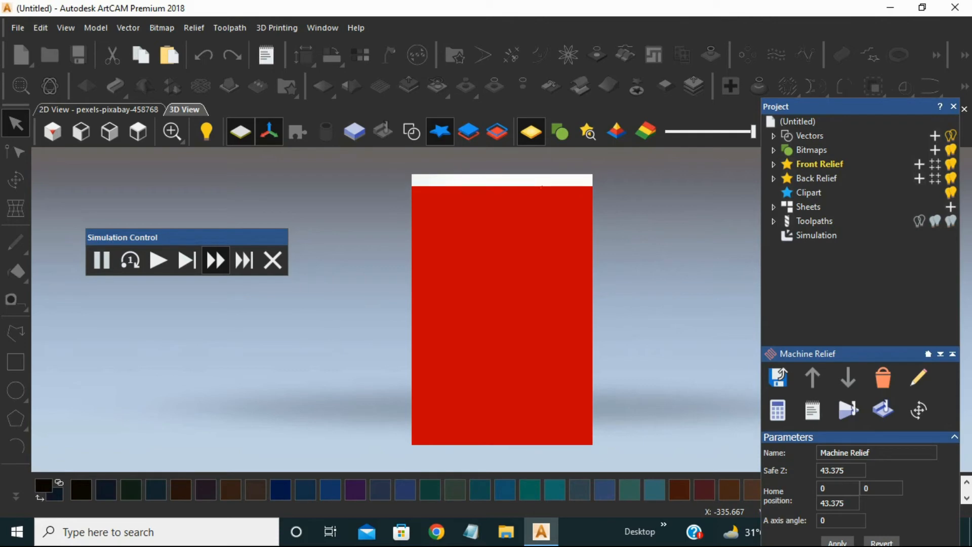
- Examine the simulated carving up close, checking the necklace, shoulders and face from a turned angle
scroll(519, 270, "up", 3)
left_click_drag(520, 270, 505, 270)
scroll(489, 295, "down", 3)
scroll(522, 373, "up", 3)
left_click_drag(425, 355, 456, 363)
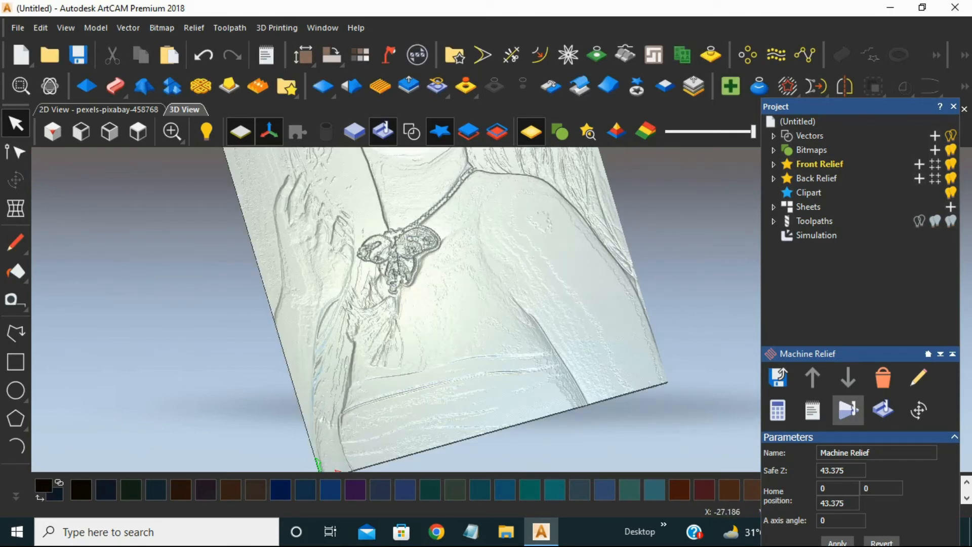
scroll(446, 304, "down", 4)
scroll(420, 264, "up", 6)
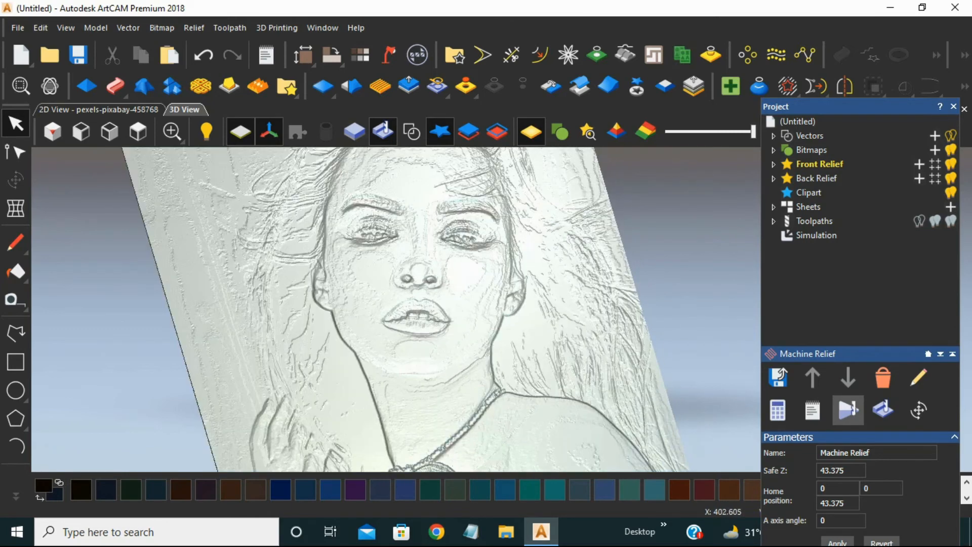
- Dismiss the restarted simulation and apply the 24ct Satin Finish material to the simulated relief
left_click(849, 410)
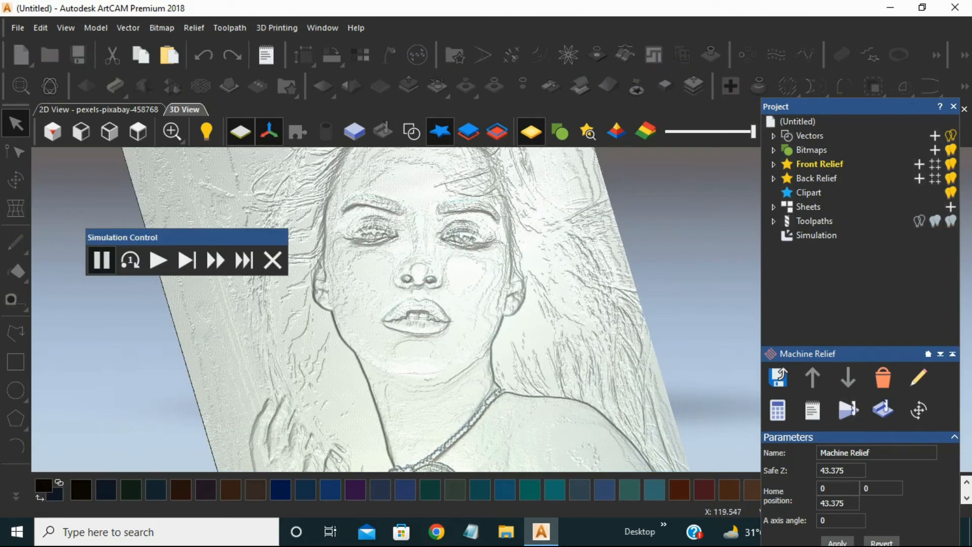
left_click(273, 261)
left_click(816, 235)
scroll(501, 308, "down", 4)
left_click(830, 488)
left_click(829, 424)
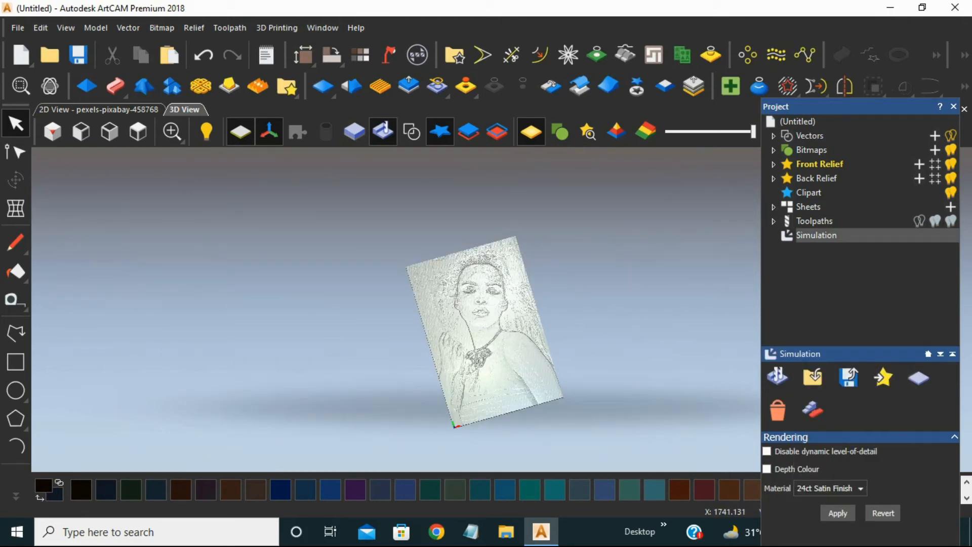
left_click(838, 513)
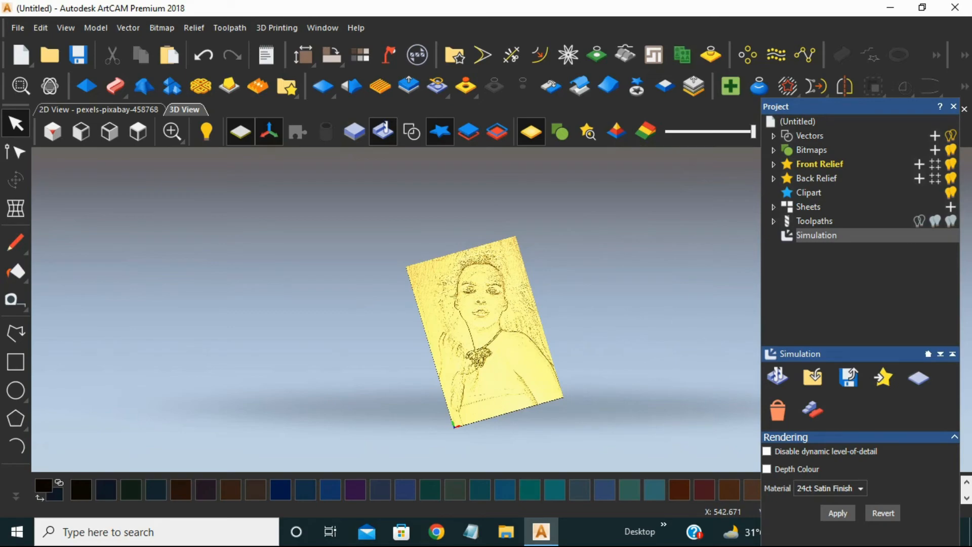
- Inspect the gold-finished simulation up close and at a tilted angle
scroll(496, 298, "up", 5)
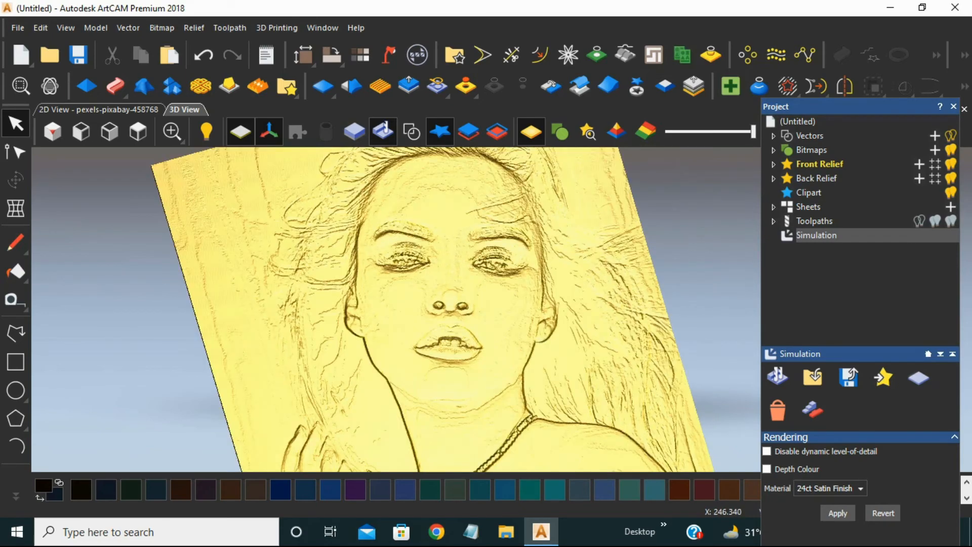
mouse_move(495, 298)
left_mouse_down()
mouse_move(542, 244)
mouse_move(431, 298)
mouse_move(491, 303)
left_mouse_up()
scroll(499, 304, "down", 5)
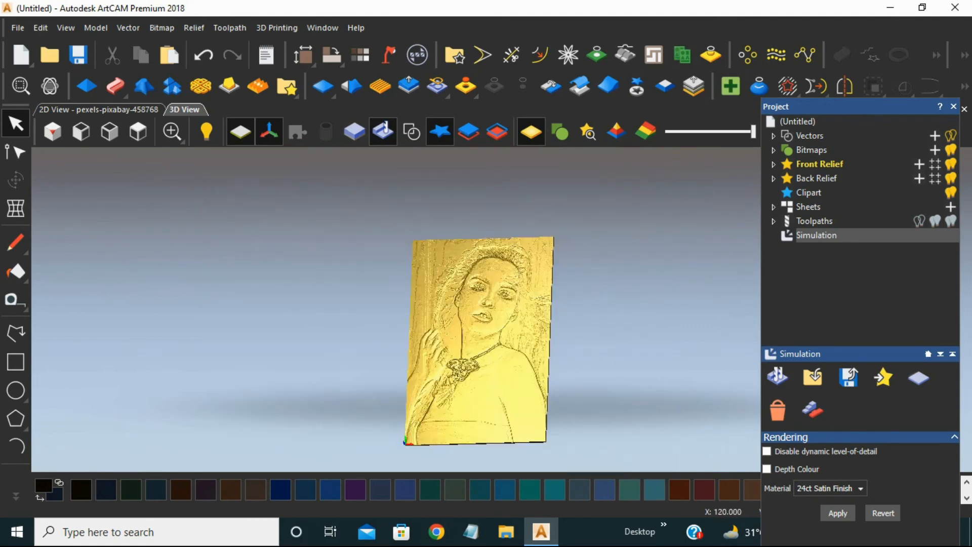
scroll(476, 395, "up", 2)
- Compare the simulated relief in the 3D view with the original portrait photo in the 2D view
left_click(98, 110)
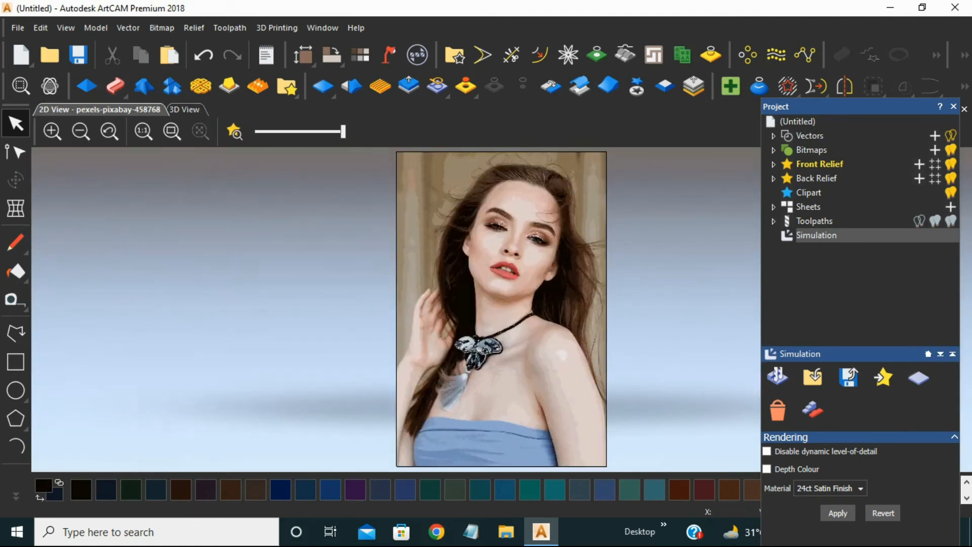
left_click(185, 109)
scroll(484, 303, "down", 2)
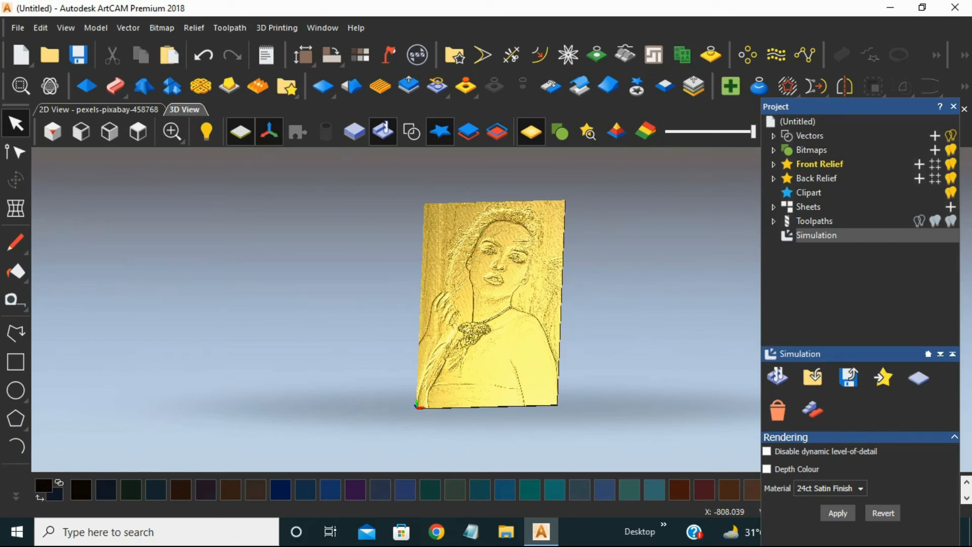
left_click(99, 110)
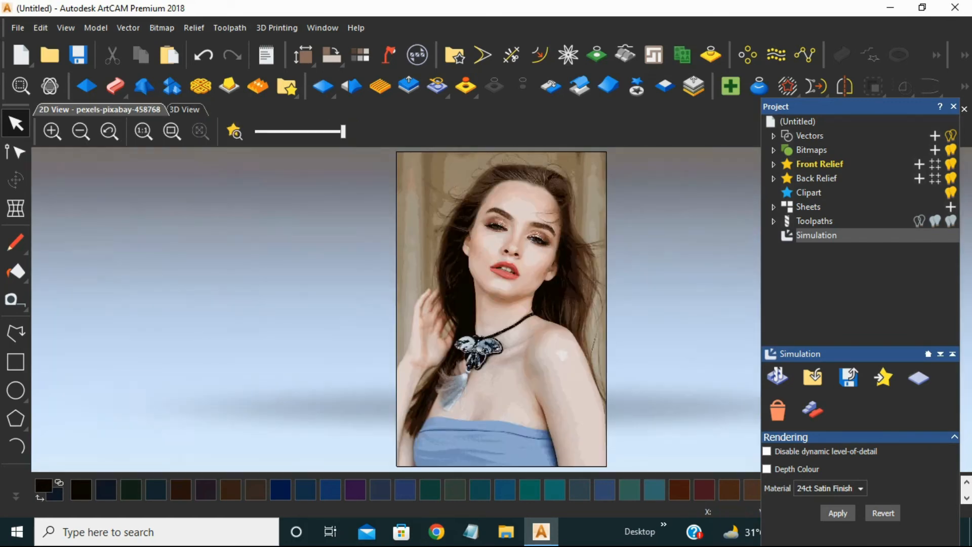
scroll(502, 309, "down", 3)
scroll(463, 295, "up", 3)
scroll(250, 253, "up", 3)
scroll(503, 309, "down", 3)
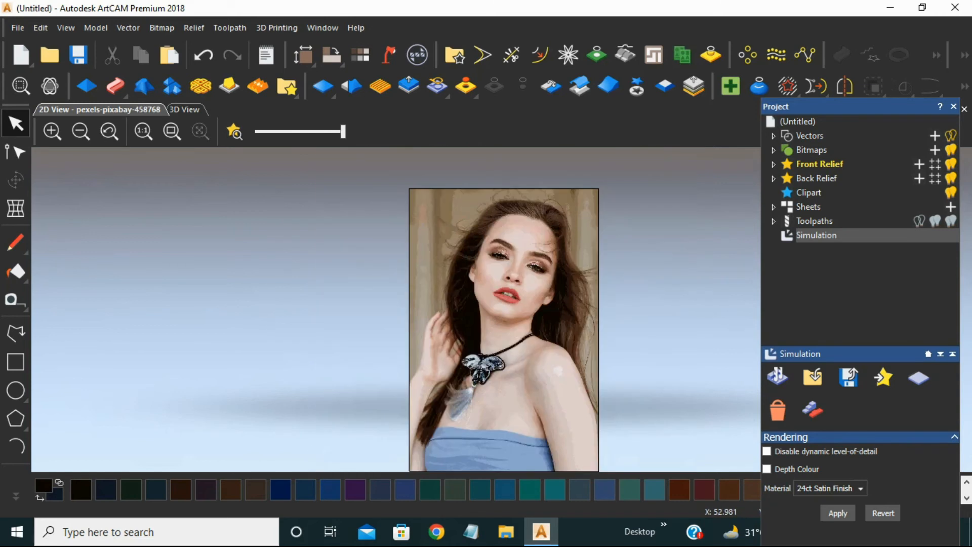
scroll(503, 306, "down", 3)
scroll(576, 321, "up", 3)
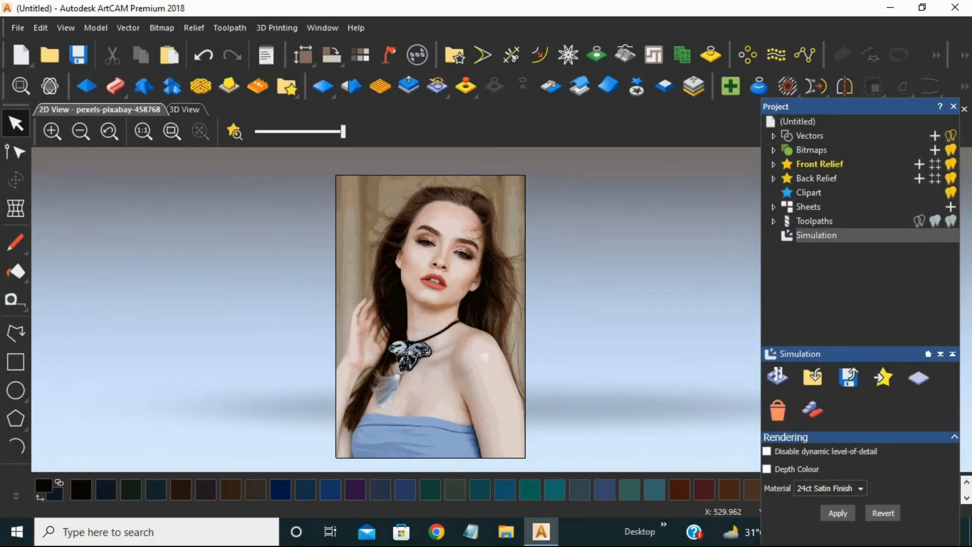
left_click(849, 377)
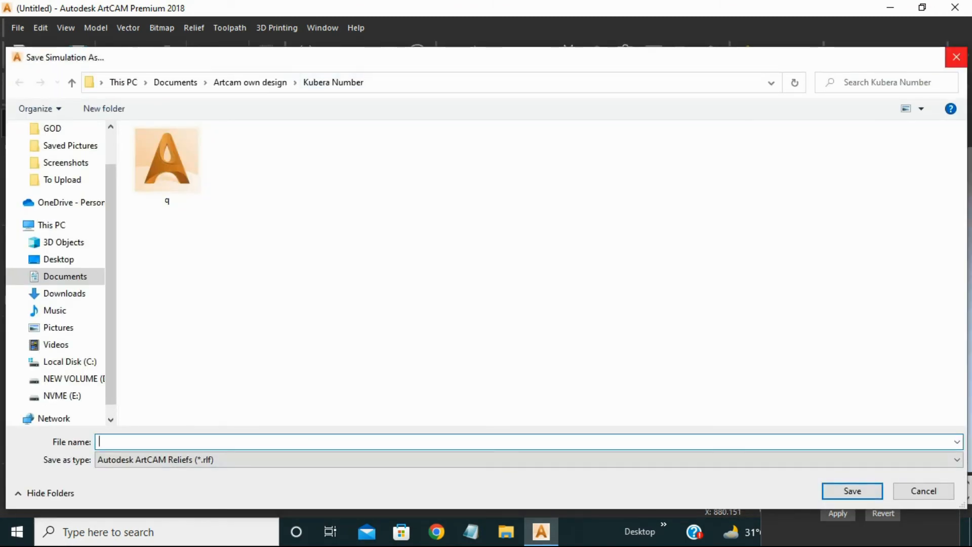
left_click(956, 57)
key("F3")
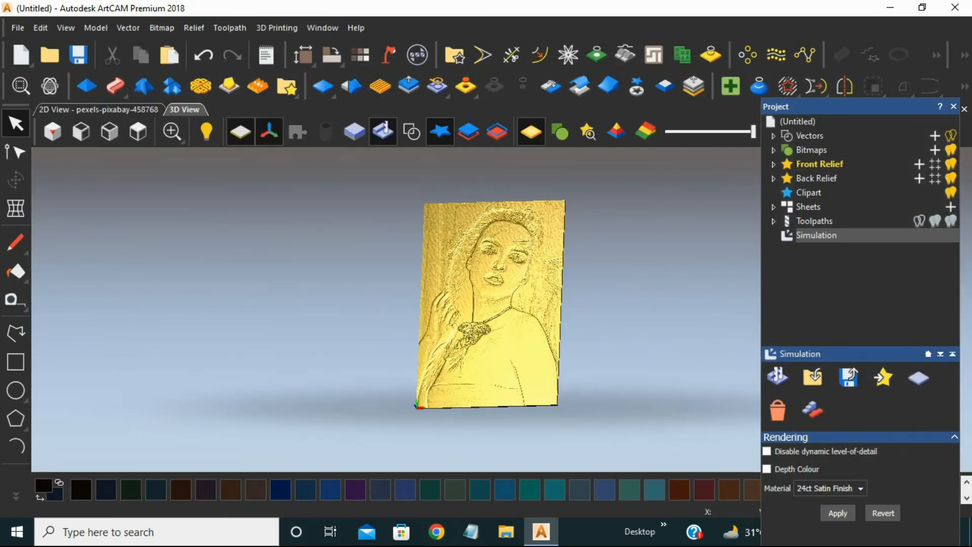
- Set up saving the Machine Relief toolpath as GIRL in the waste folder in G-Code (mm) (*.tap) format, and cancel the save
left_click(815, 221)
left_click(778, 393)
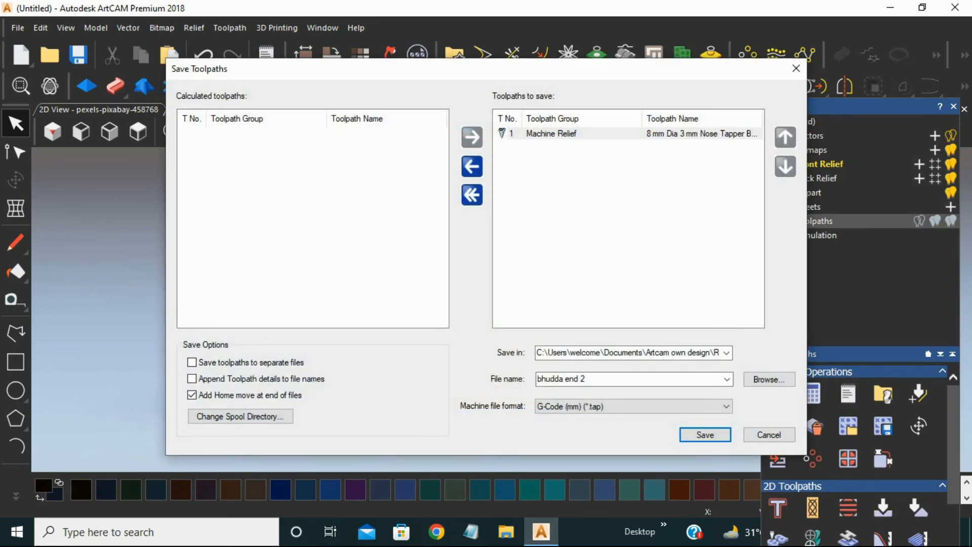
left_click(769, 379)
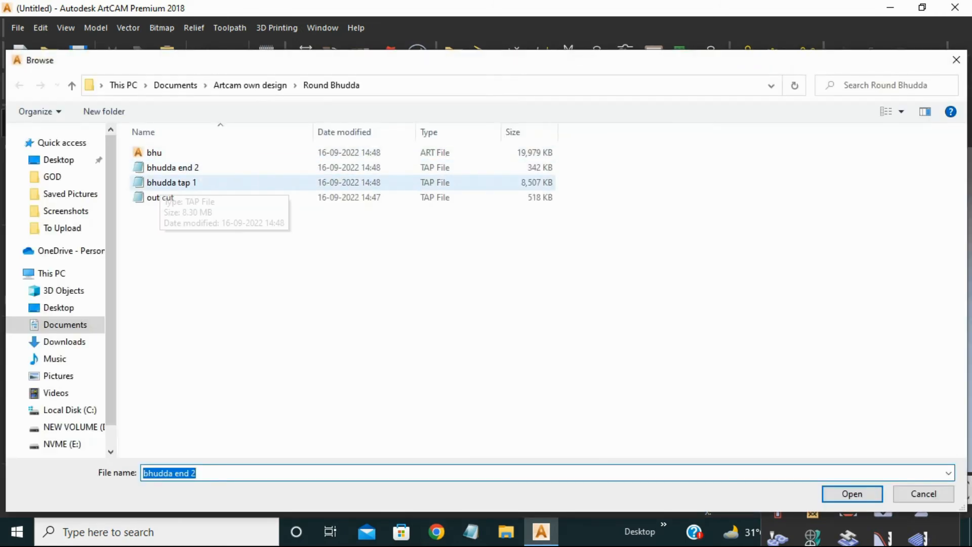
left_click(250, 84)
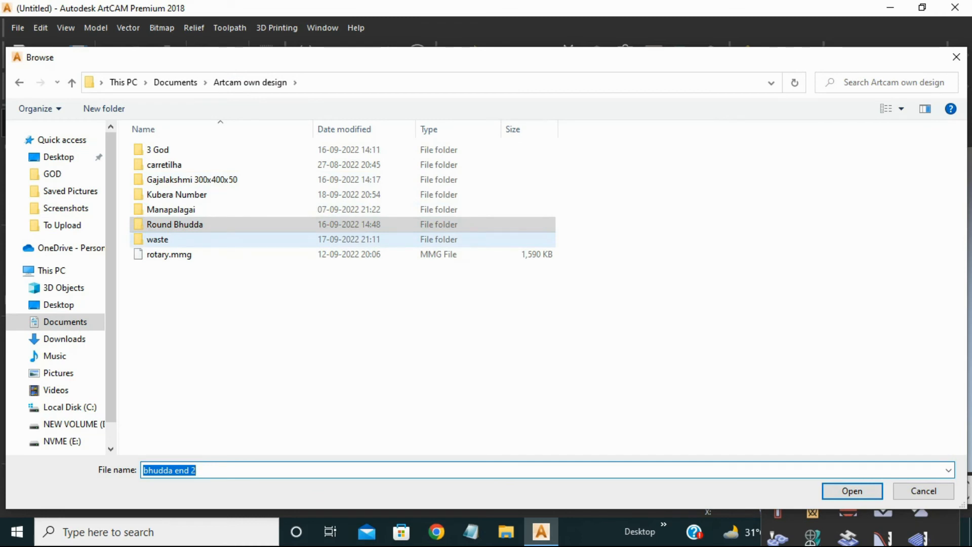
double_click(157, 239)
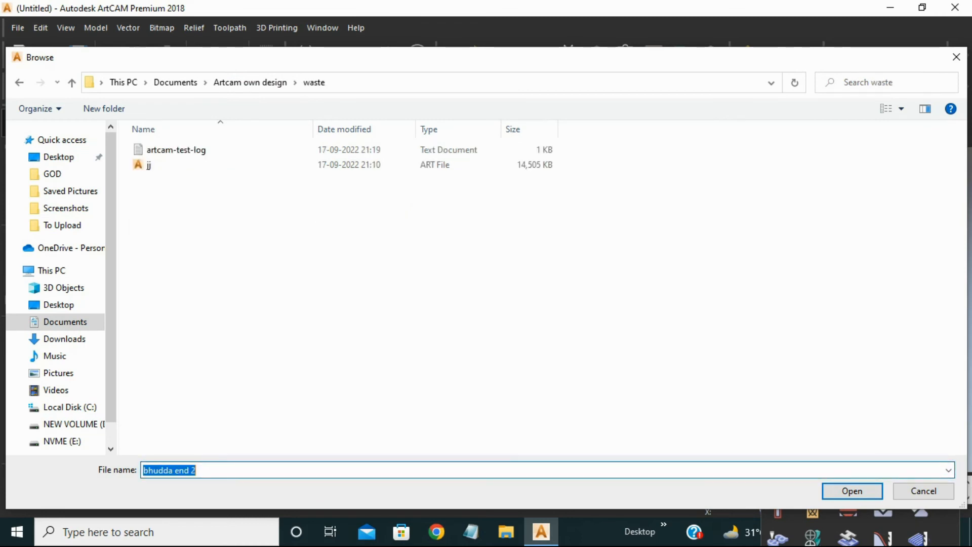
type("GIRL")
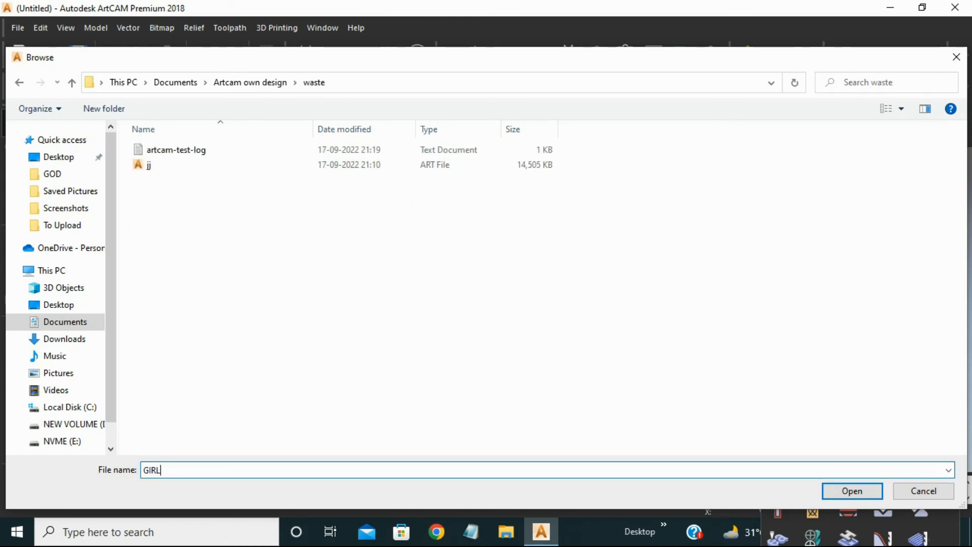
key("Return")
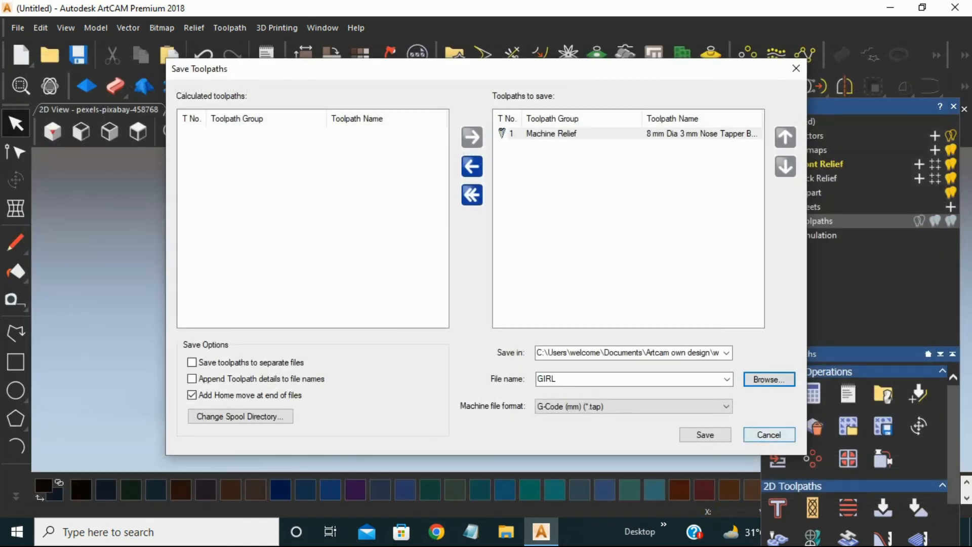
key("Return")
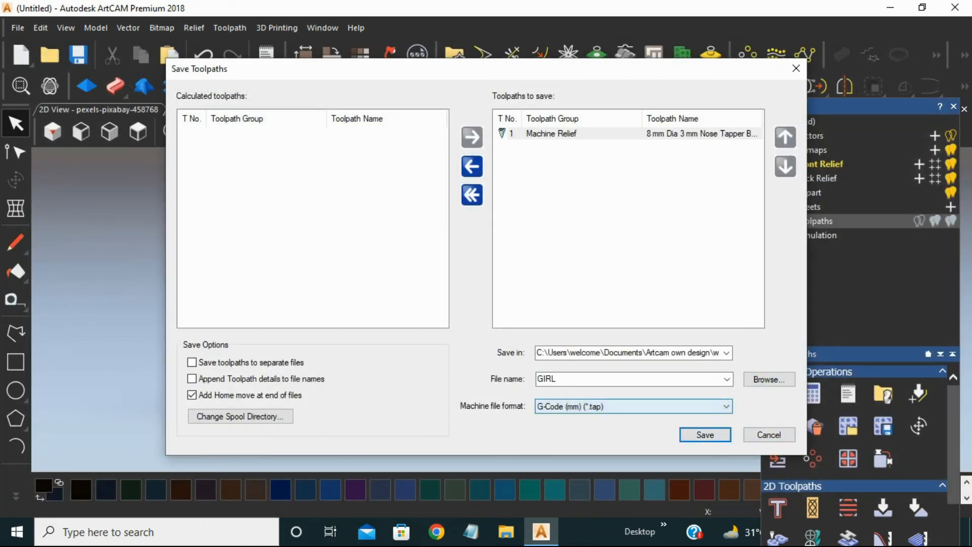
left_click(769, 434)
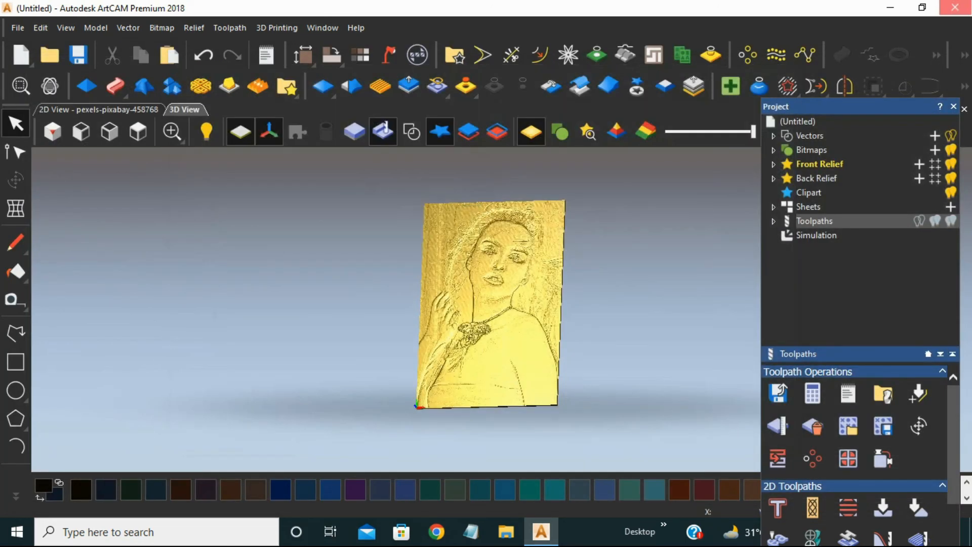
- Close ArtCAM and confirm the exit
left_click(955, 7)
left_click(492, 296)
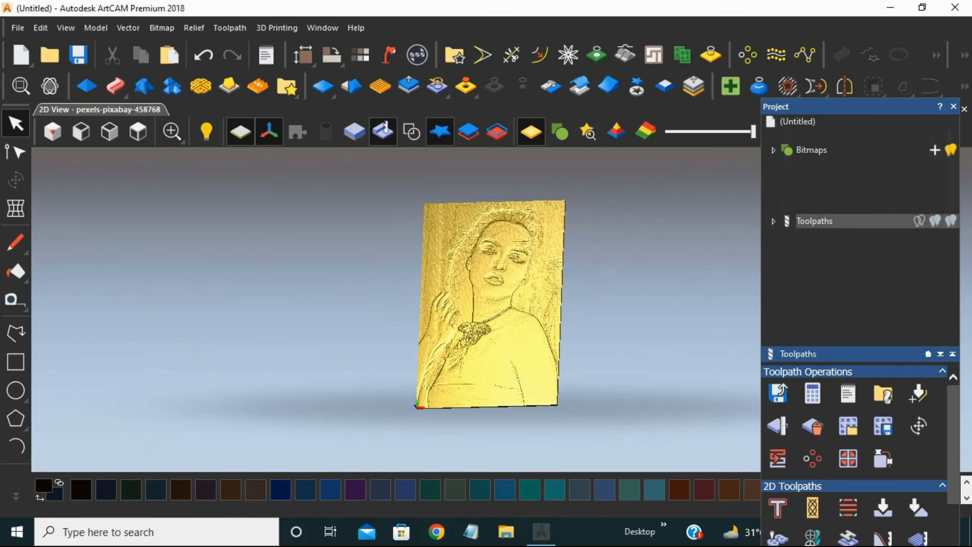